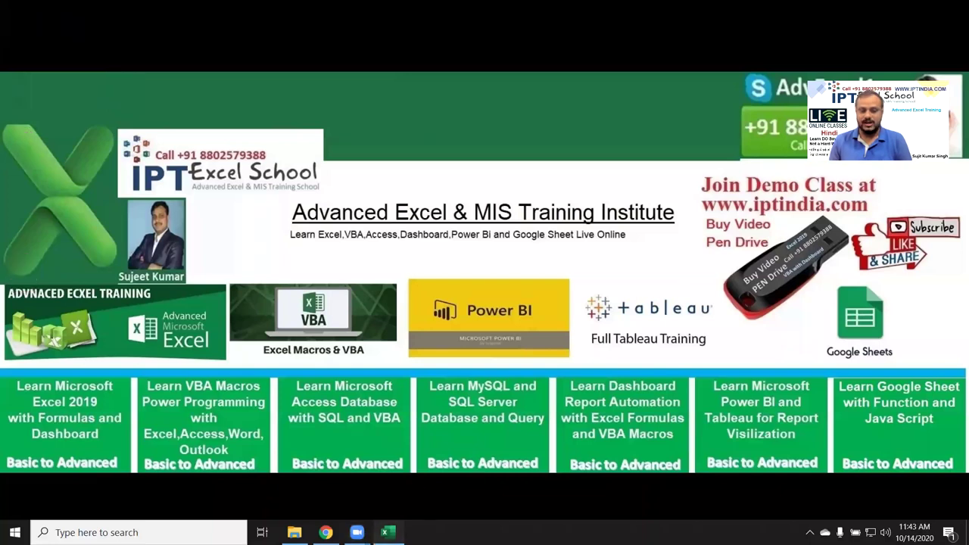
# Bring the Book1 workbook window to the front from the taskbar
pyautogui.click(388, 533)
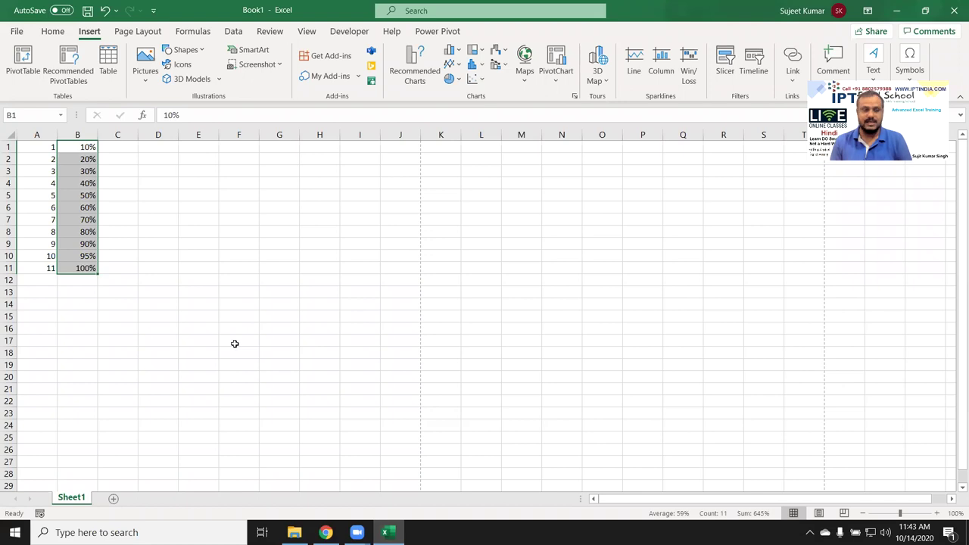
# Clear the old numbers and percentages from columns A and B
pyautogui.press('Down')
pyautogui.hotkey('ctrl', 'Home')
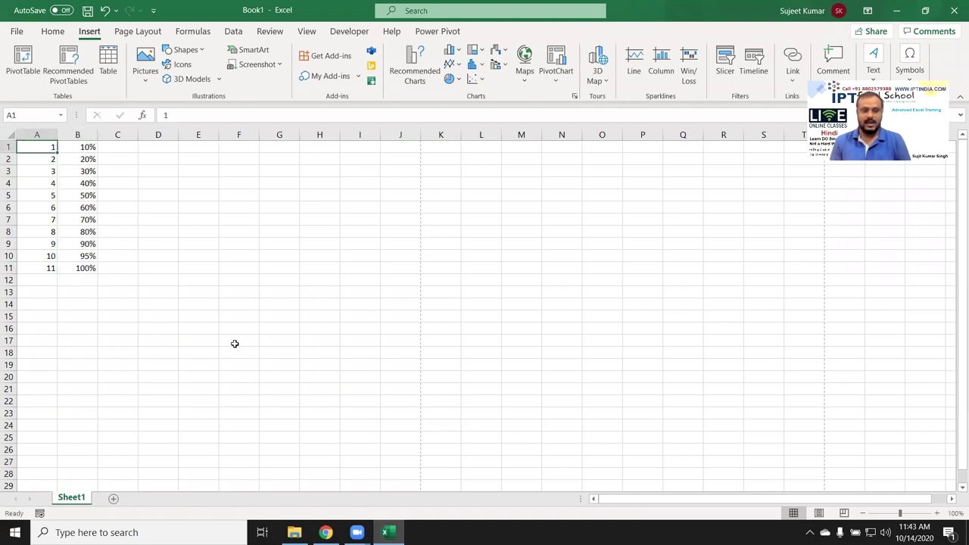
pyautogui.moveTo(36, 135); pyautogui.dragTo(79, 134)
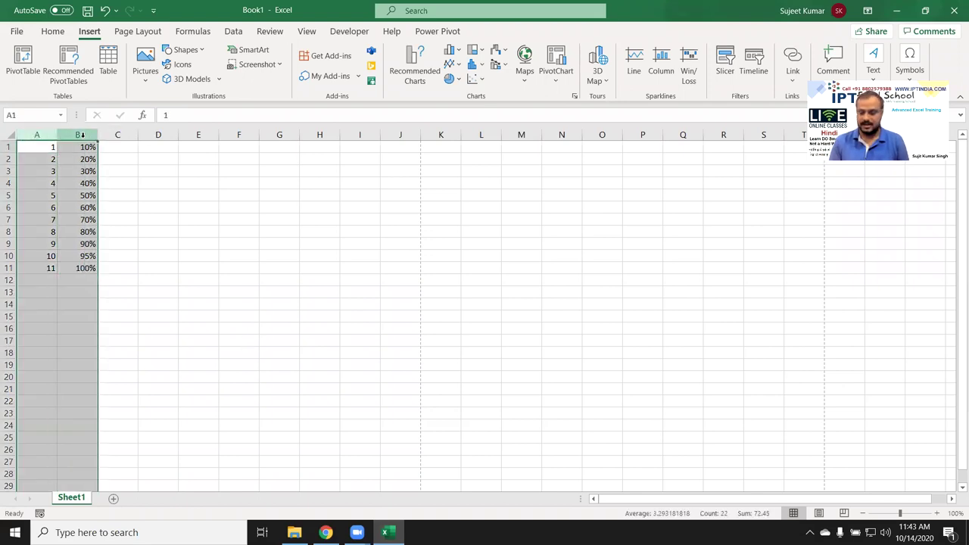
pyautogui.press('Delete')
pyautogui.hotkey('ctrl', 'Home')
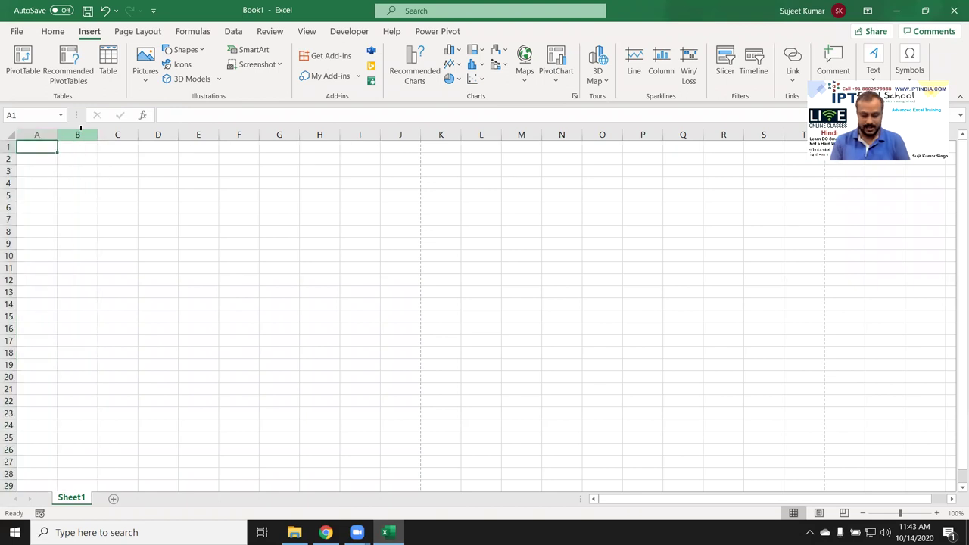
# Enter a Month heading in A1 and fill Jan through Dec down to A13
pyautogui.write('Month')
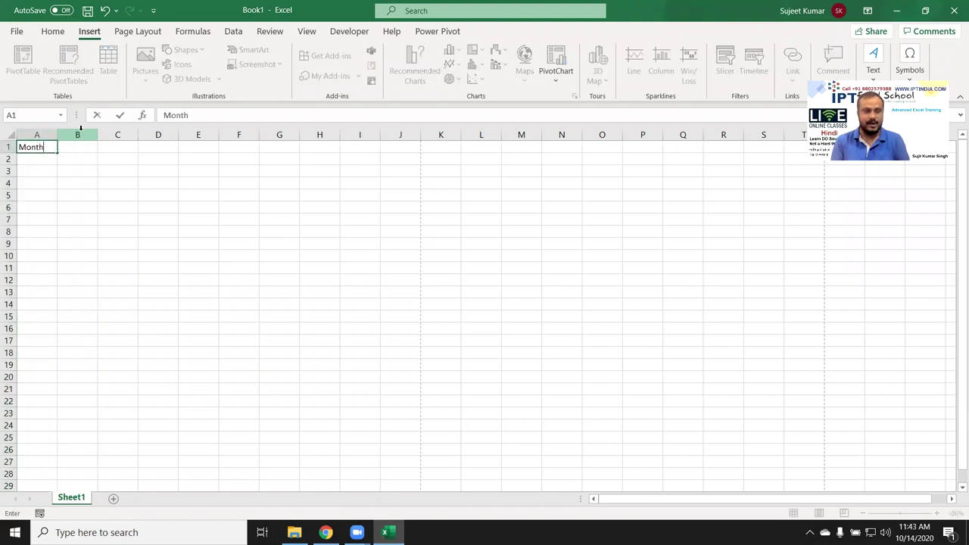
pyautogui.press('Return')
pyautogui.write('Ja')
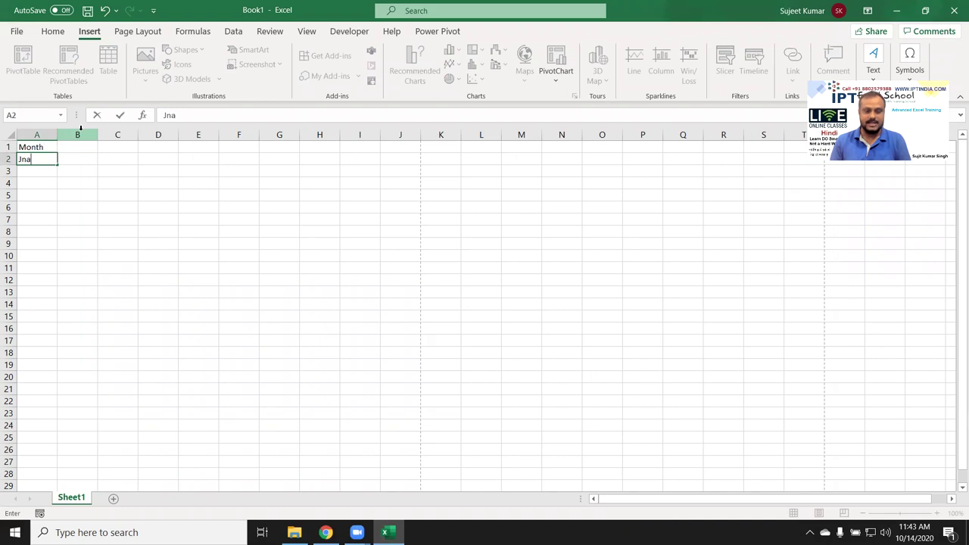
pyautogui.write('n')
pyautogui.press('Return')
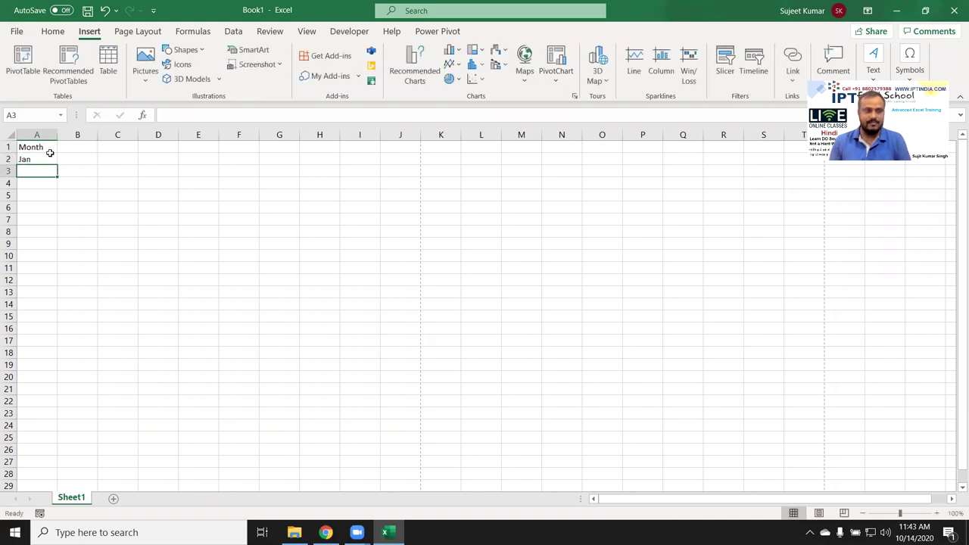
pyautogui.click(39, 159)
pyautogui.moveTo(55, 165); pyautogui.dragTo(45, 270)
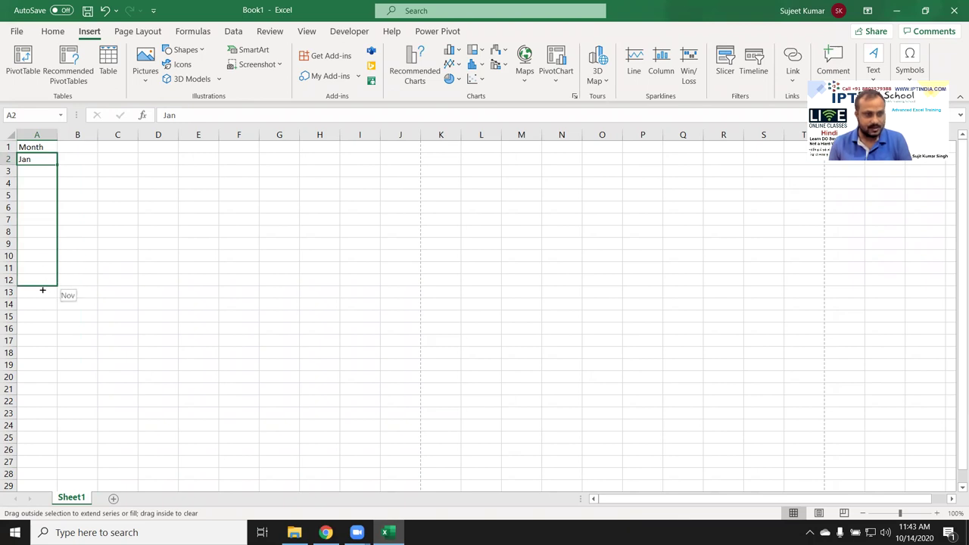
pyautogui.moveTo(44, 270); pyautogui.dragTo(43, 294)
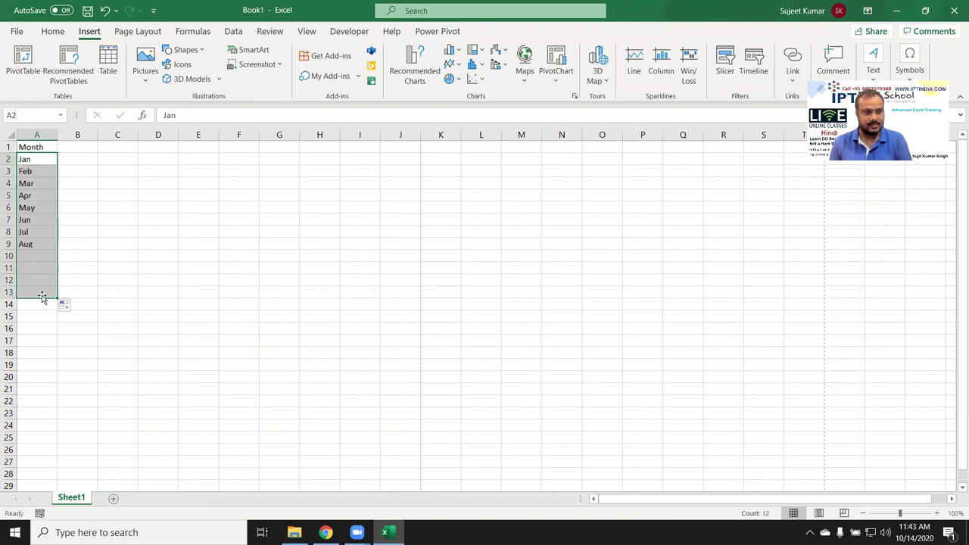
pyautogui.click(80, 151)
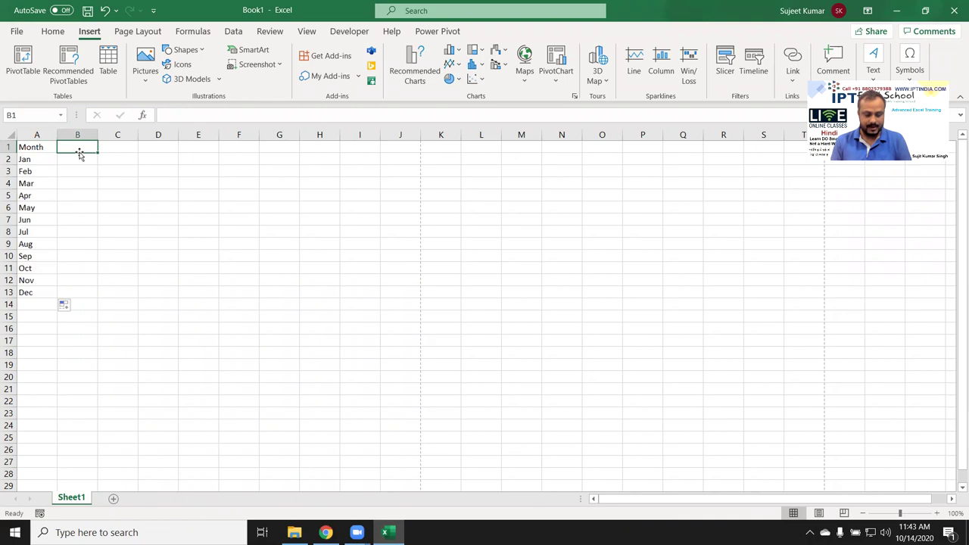
# Head column B Sales and enter =RANDBETWEEN(10,50) in B2
pyautogui.write('Ta')
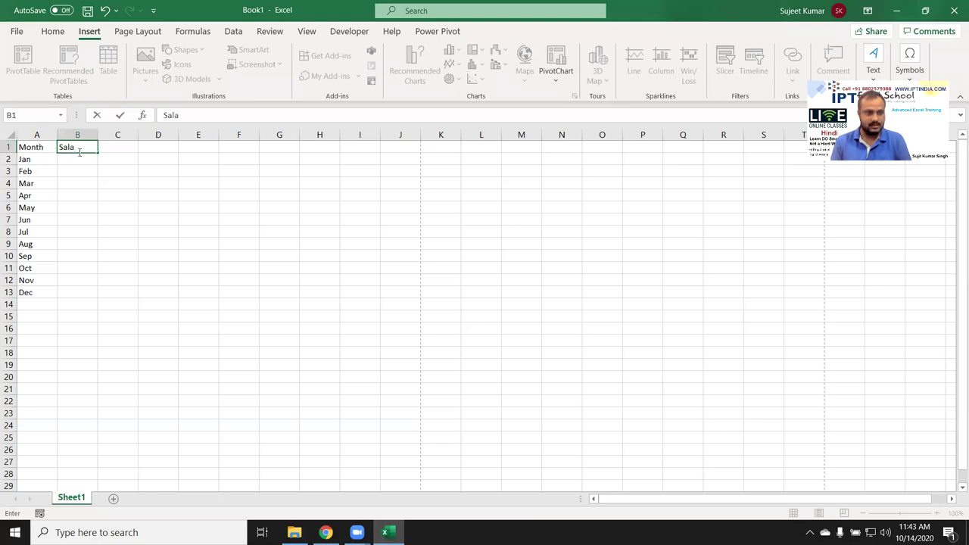
pyautogui.write('es')
pyautogui.press('Return')
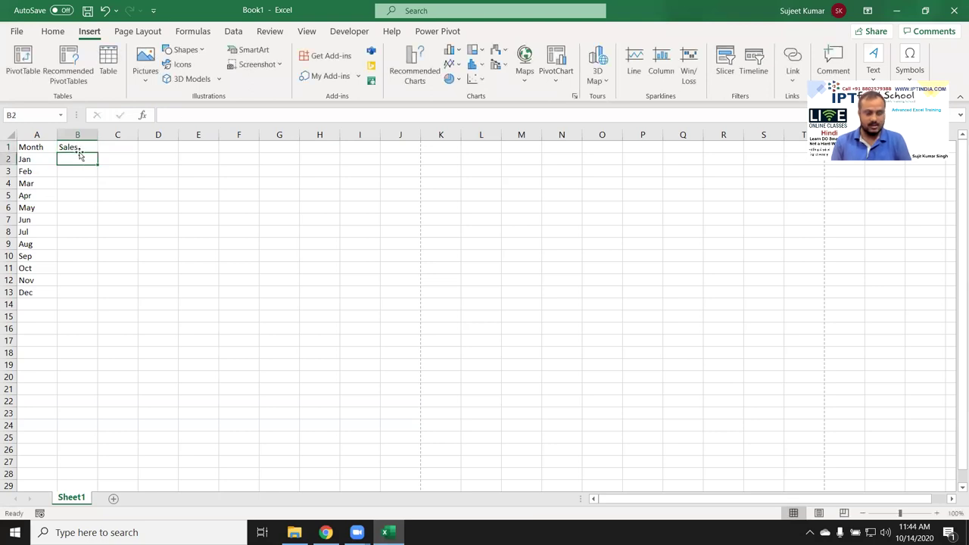
pyautogui.write('=ra')
pyautogui.press('Down')
pyautogui.press('Down')
pyautogui.press('Down')
pyautogui.press('Tab')
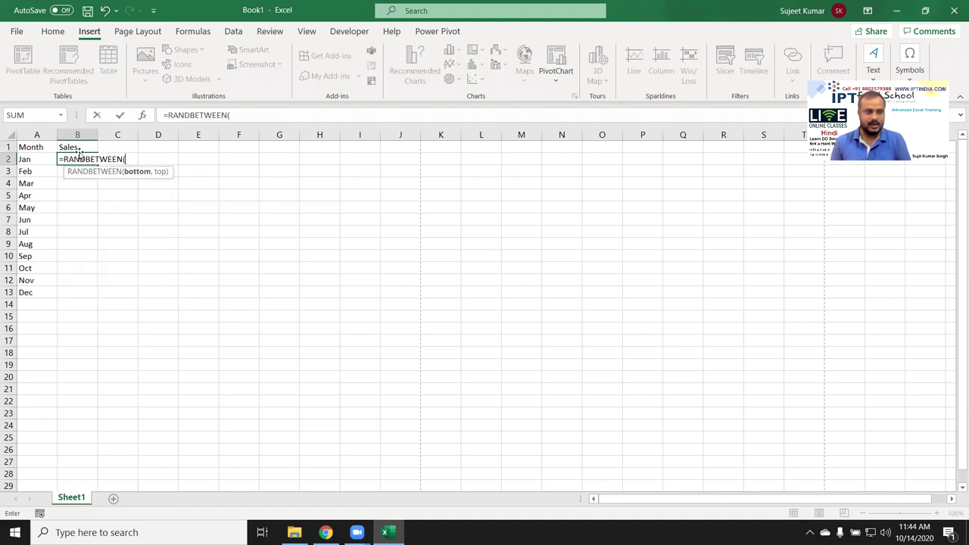
pyautogui.write('10')
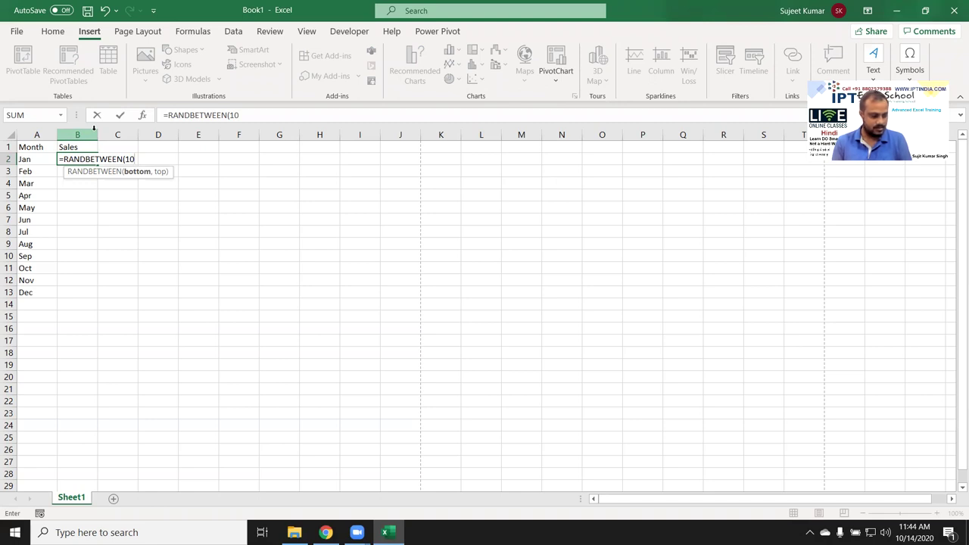
pyautogui.write(',')
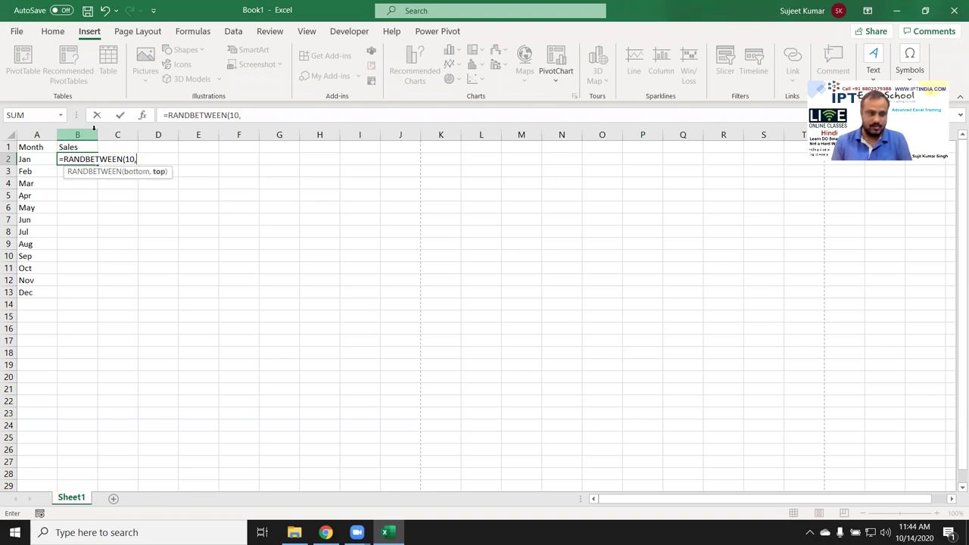
pyautogui.write('50)')
pyautogui.press('Return')
# Copy the random formula down to B13 and convert the results to fixed values
pyautogui.press('Left')
pyautogui.hotkey('ctrl', 'Down')
pyautogui.press('Right')
pyautogui.hotkey('shift', 'Up')
pyautogui.hotkey('shift', 'Up')
pyautogui.hotkey('shift', 'Up')
pyautogui.hotkey('shift', 'Up')
pyautogui.hotkey('shift', 'Up')
pyautogui.hotkey('shift', 'Down')
pyautogui.hotkey('shift', 'Up')
pyautogui.hotkey('ctrl', 'c')
pyautogui.hotkey('ctrl', 'v')
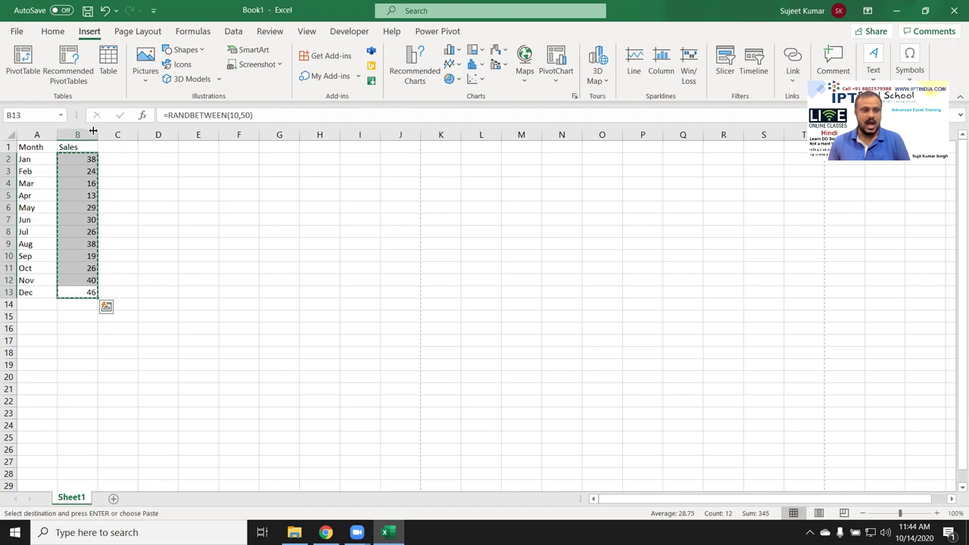
pyautogui.click(53, 31)
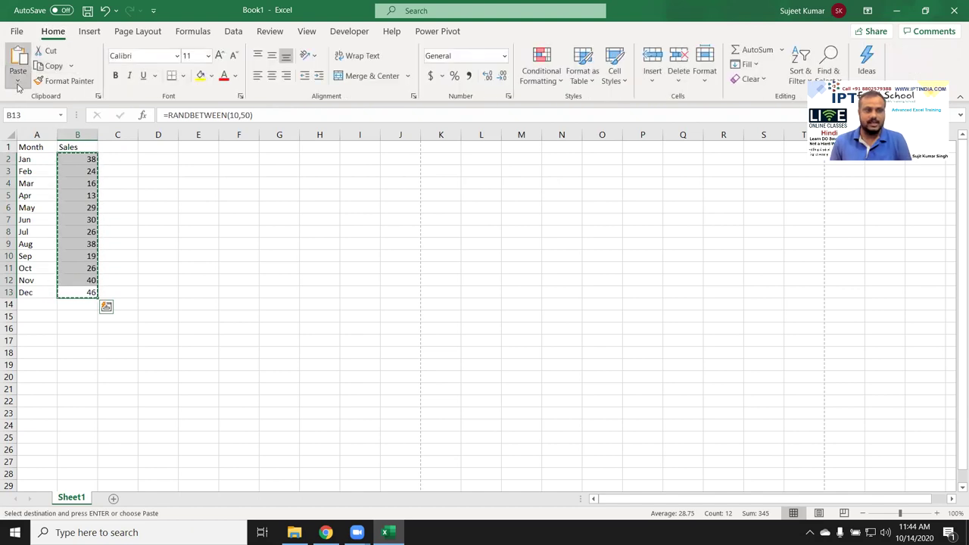
pyautogui.click(18, 85)
pyautogui.click(17, 175)
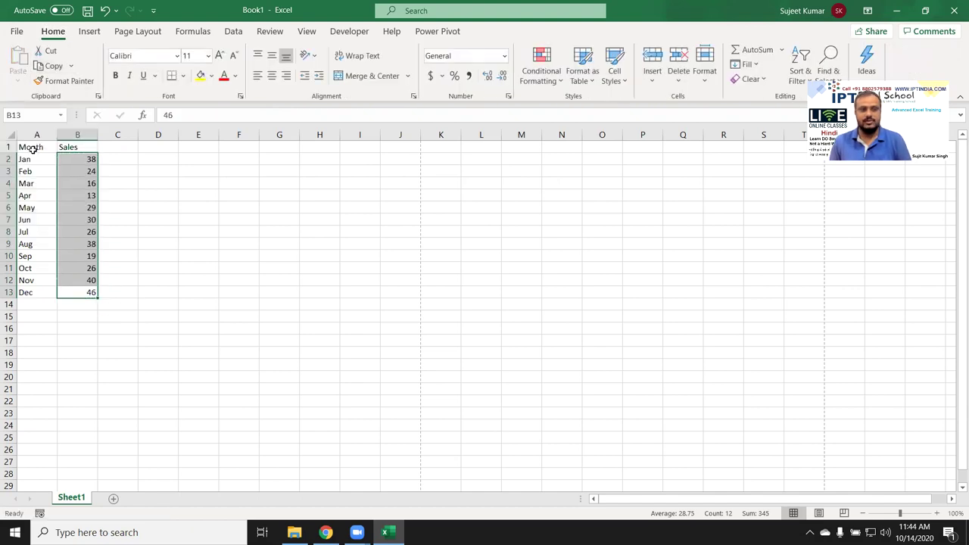
pyautogui.moveTo(33, 149); pyautogui.dragTo(74, 290)
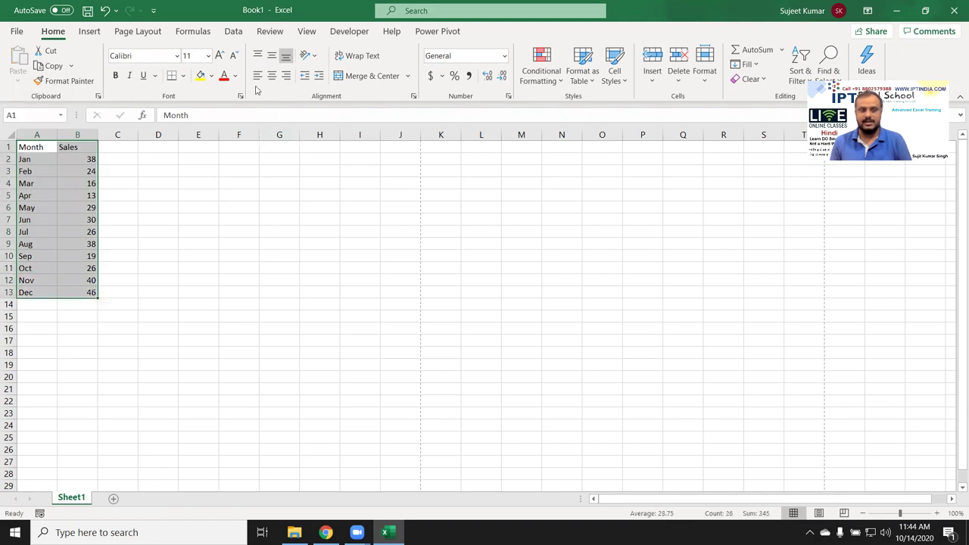
pyautogui.click(88, 32)
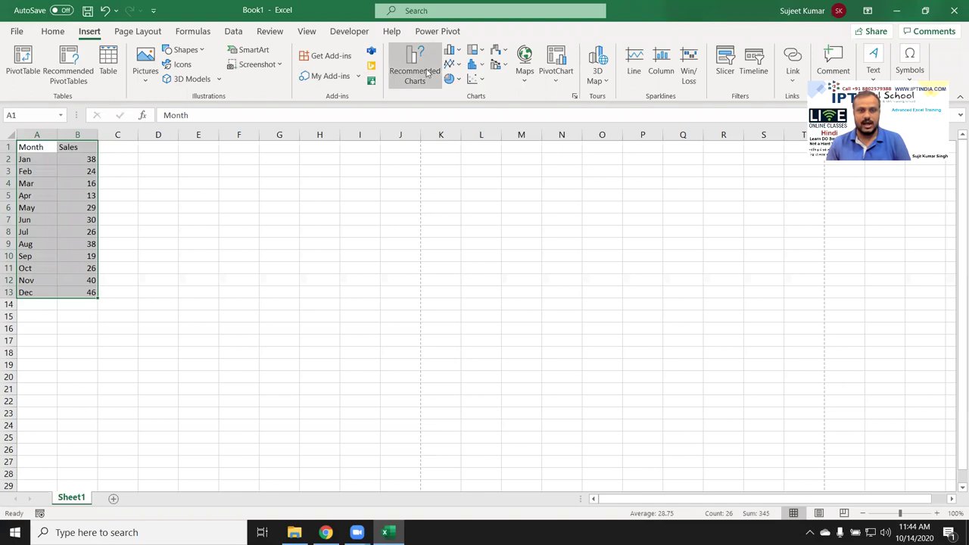
pyautogui.click(474, 78)
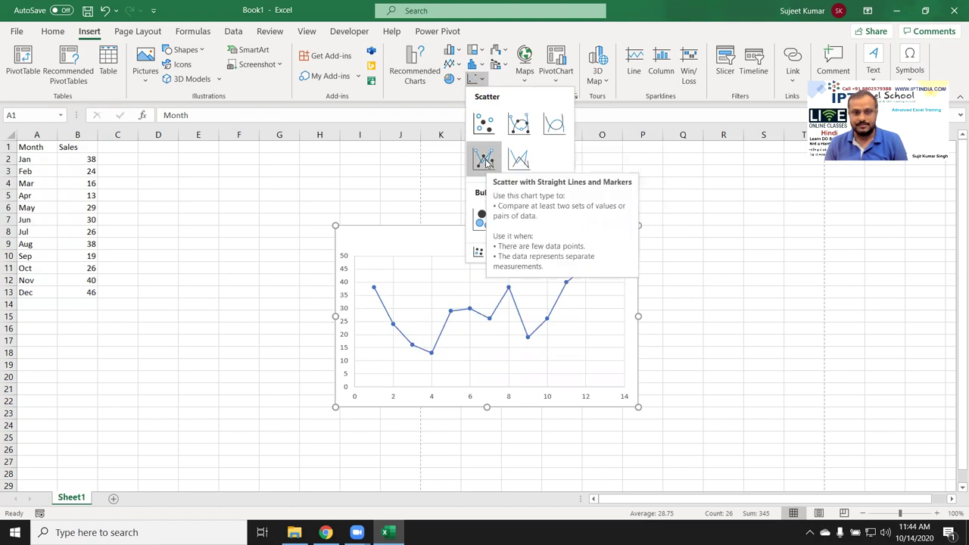
pyautogui.click(409, 175)
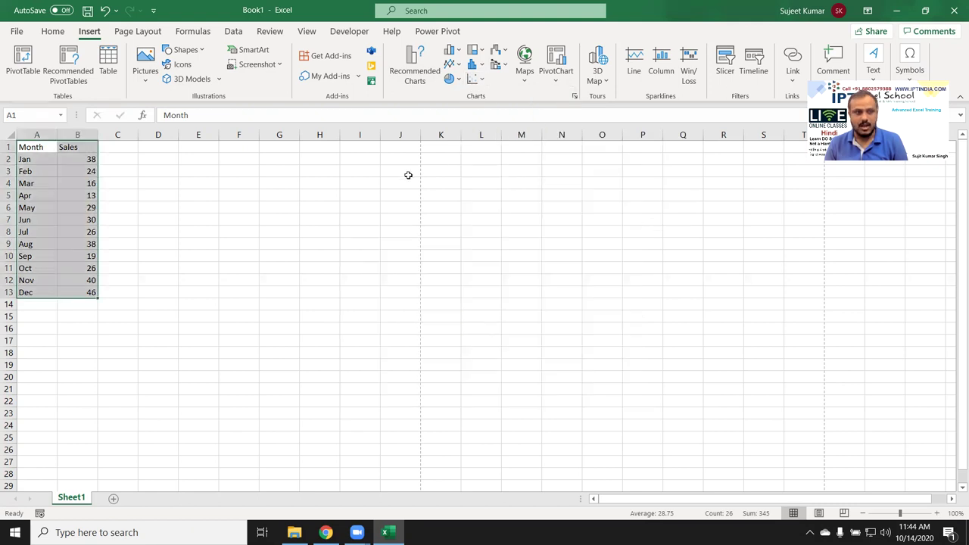
# Head column C Groth and set C2 to =B2
pyautogui.click(108, 151)
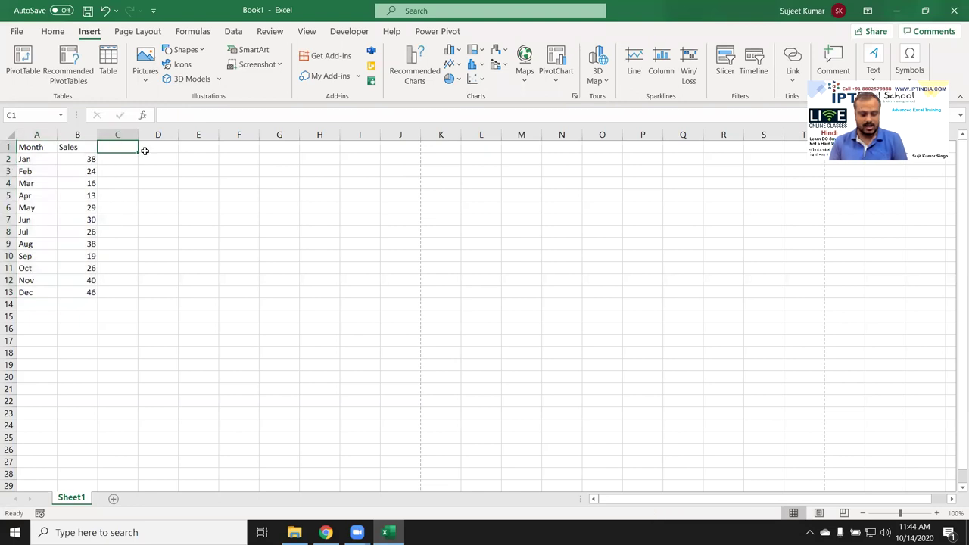
pyautogui.write('Gr')
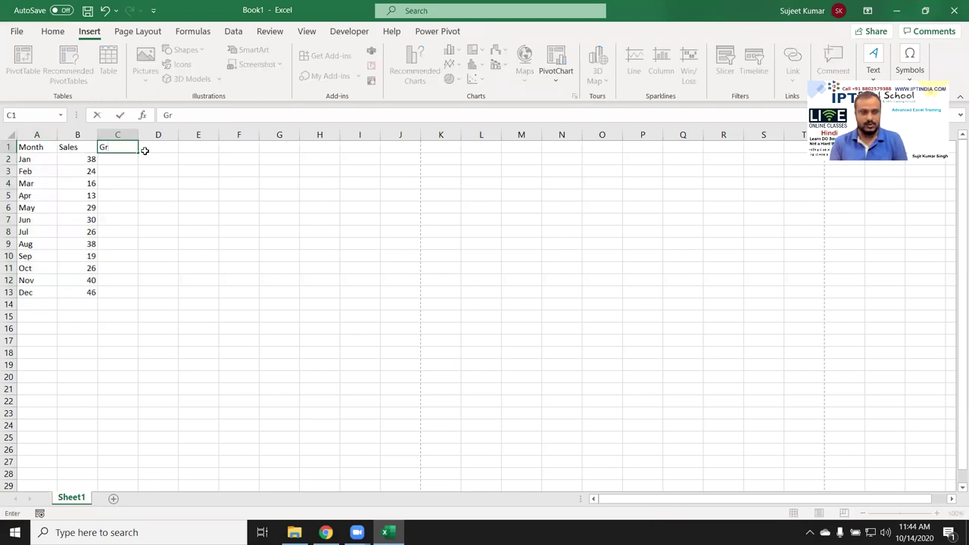
pyautogui.write('oth')
pyautogui.press('Return')
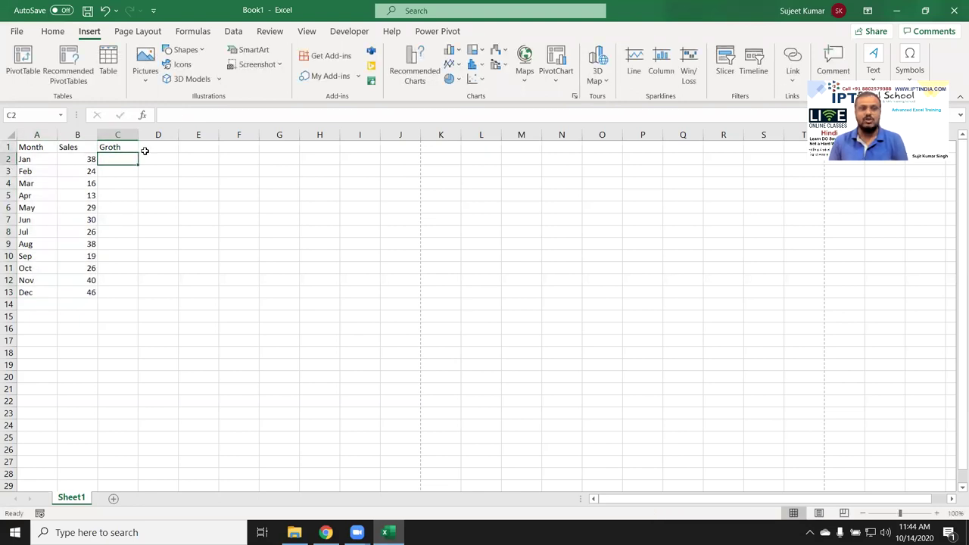
pyautogui.write('=')
pyautogui.press('Left')
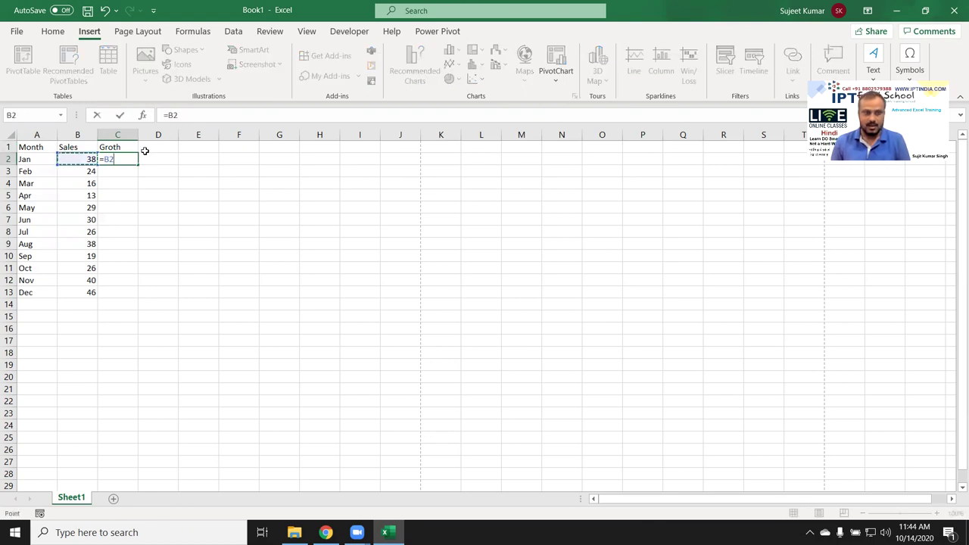
pyautogui.press('Return')
# Enter the running total =B3+C2 in C3 and fill it down to C13
pyautogui.press('Left')
pyautogui.write('+')
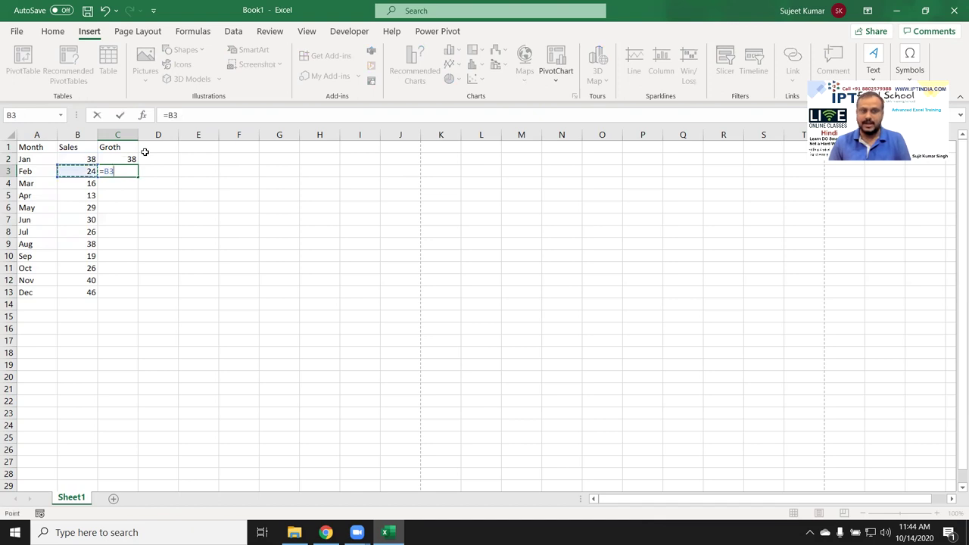
pyautogui.press('Up')
pyautogui.press('Return')
pyautogui.click(131, 172)
pyautogui.moveTo(137, 177); pyautogui.dragTo(138, 299)
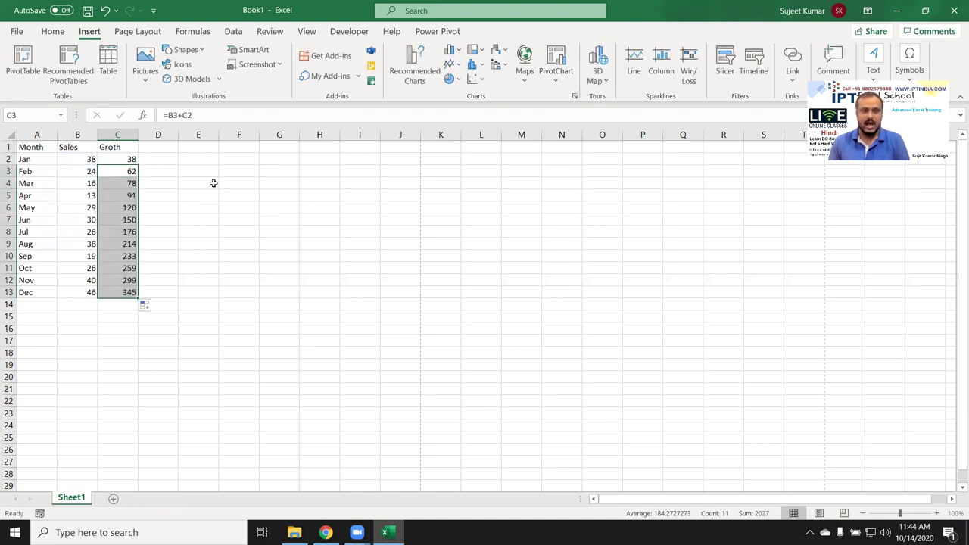
pyautogui.click(212, 184)
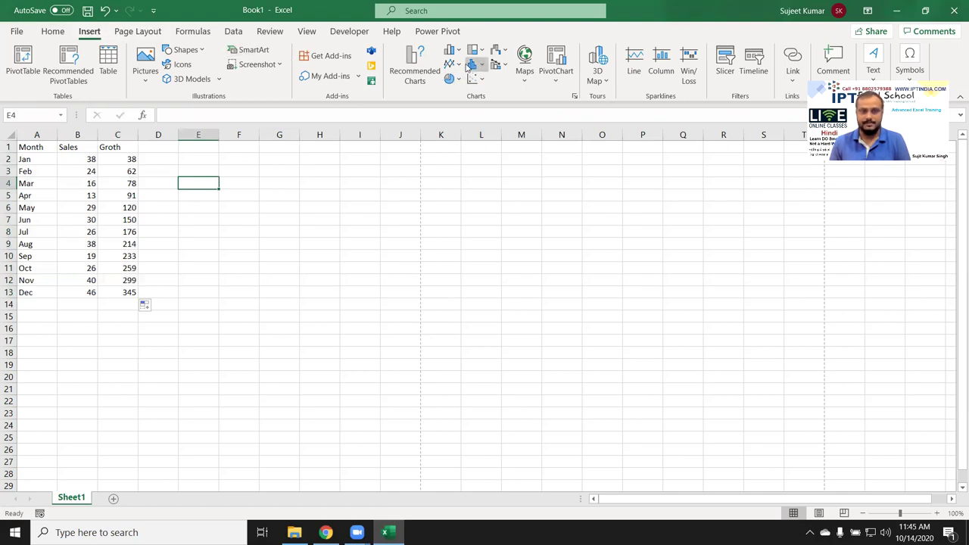
# Insert an empty Scatter with Lines chart and move it up beside the table
pyautogui.click(452, 64)
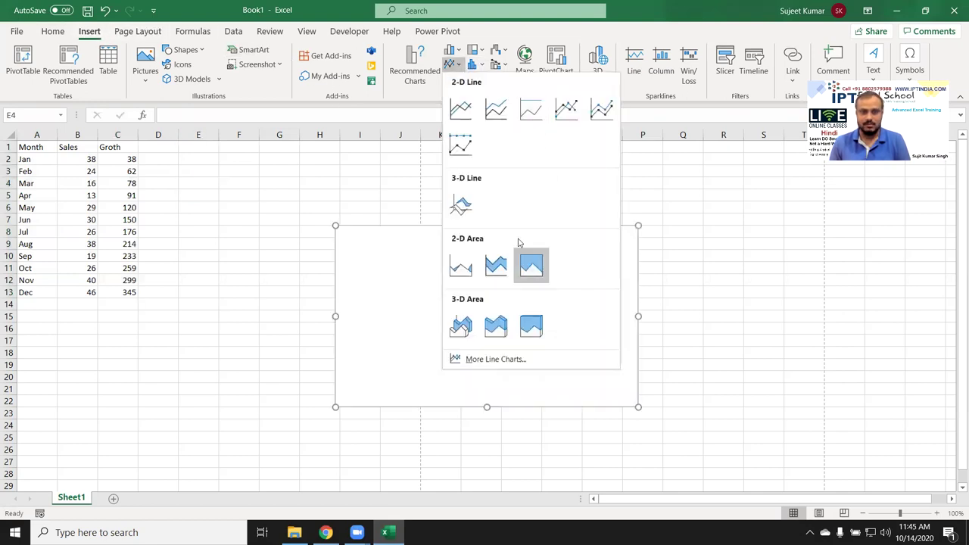
pyautogui.click(476, 79)
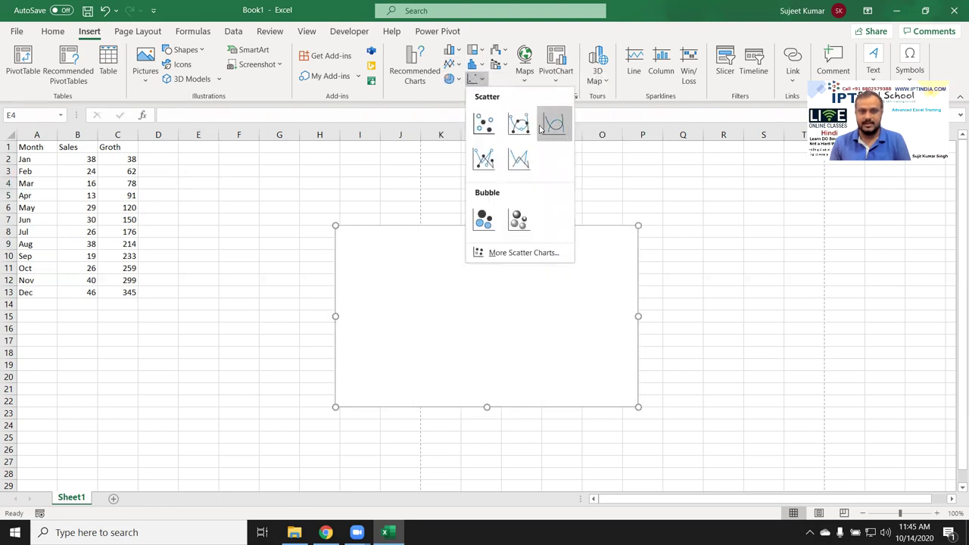
pyautogui.click(484, 159)
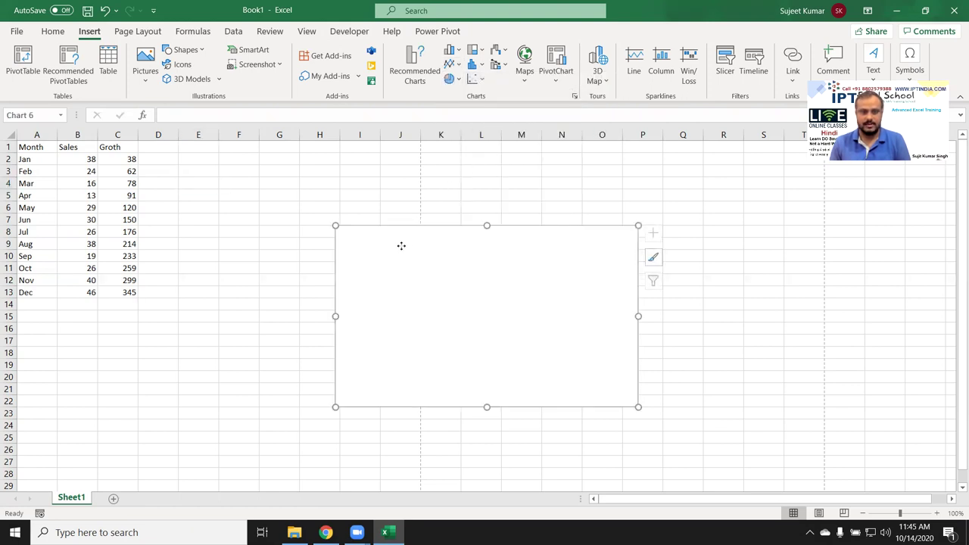
pyautogui.moveTo(401, 245); pyautogui.dragTo(305, 201)
pyautogui.rightClick(331, 215)
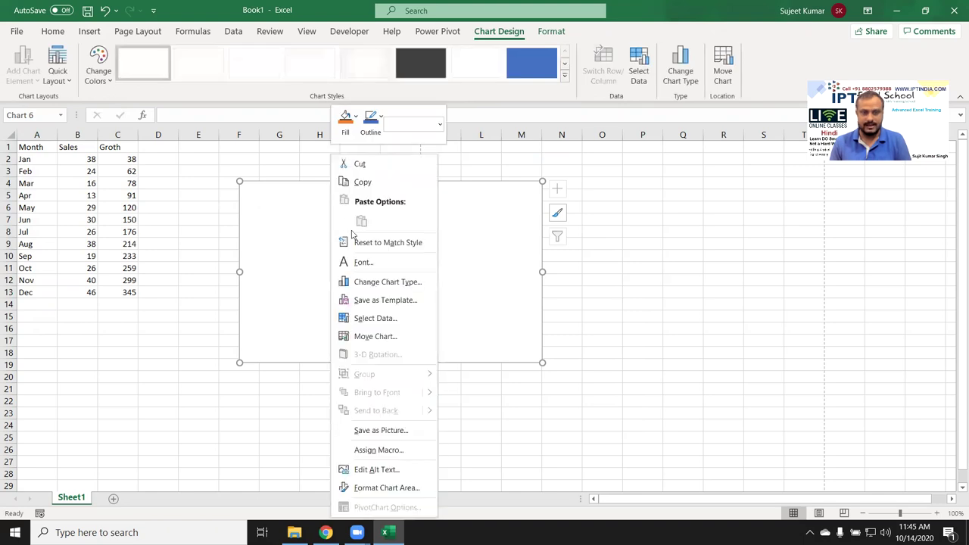
# Add a chart series named Sales with Y values =Sheet1!$C$2:$C$13 (the Groth totals)
pyautogui.click(388, 319)
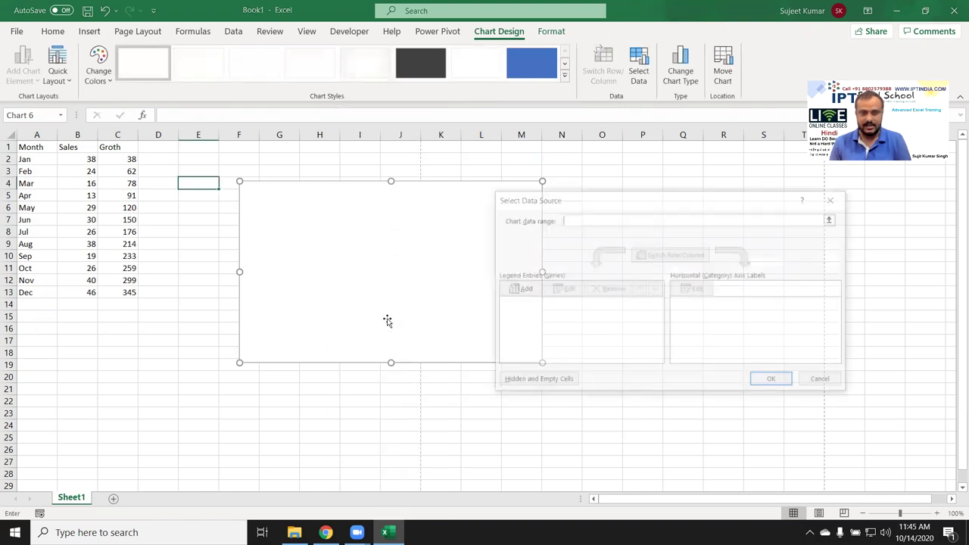
pyautogui.click(519, 289)
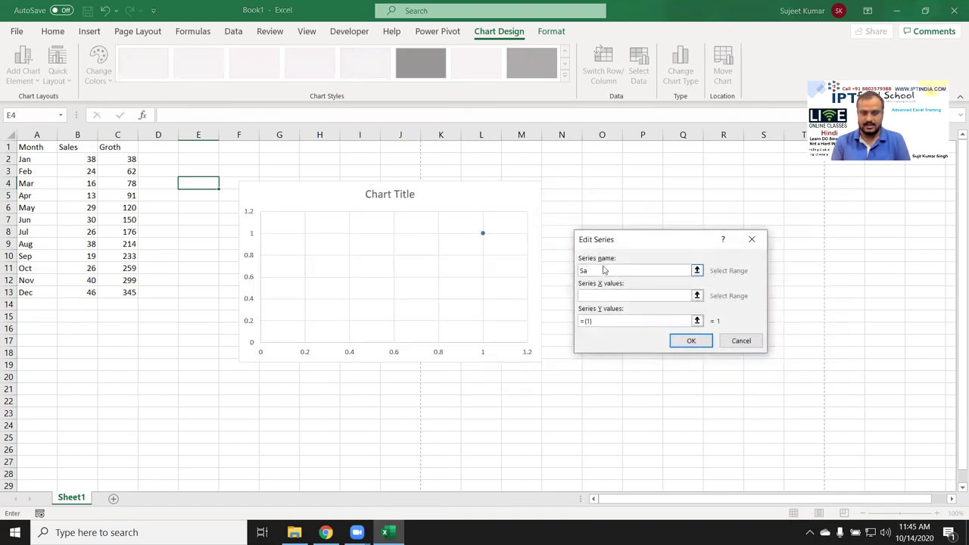
pyautogui.write('Sales')
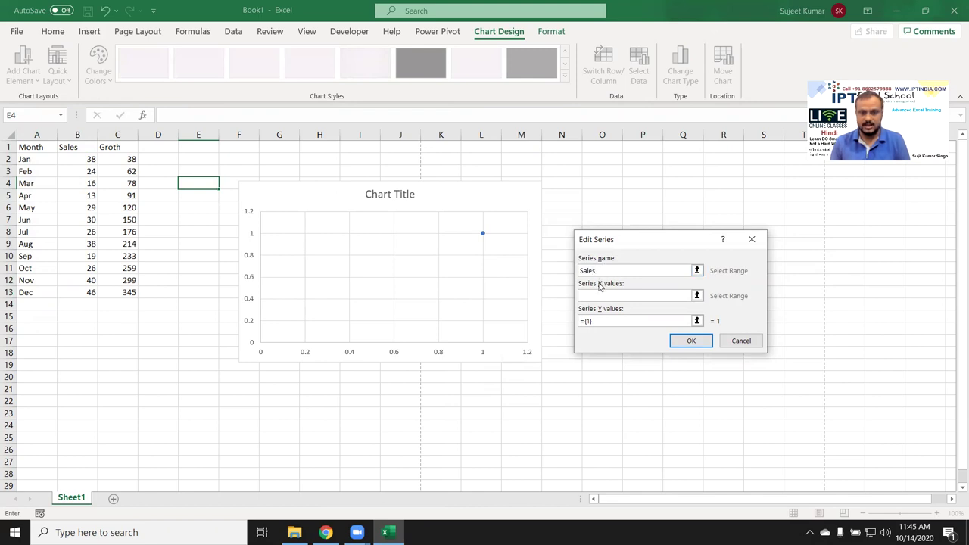
pyautogui.click(597, 297)
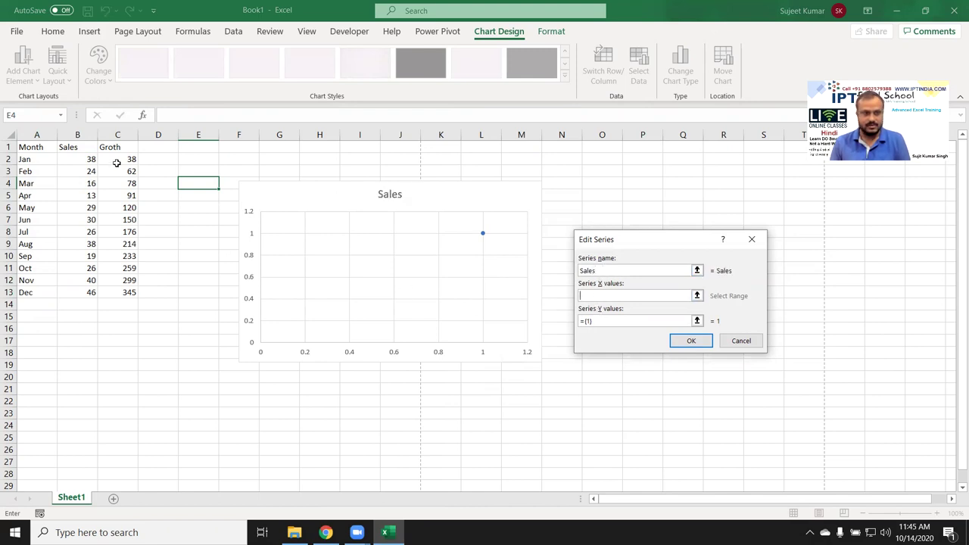
pyautogui.moveTo(116, 159); pyautogui.dragTo(114, 293)
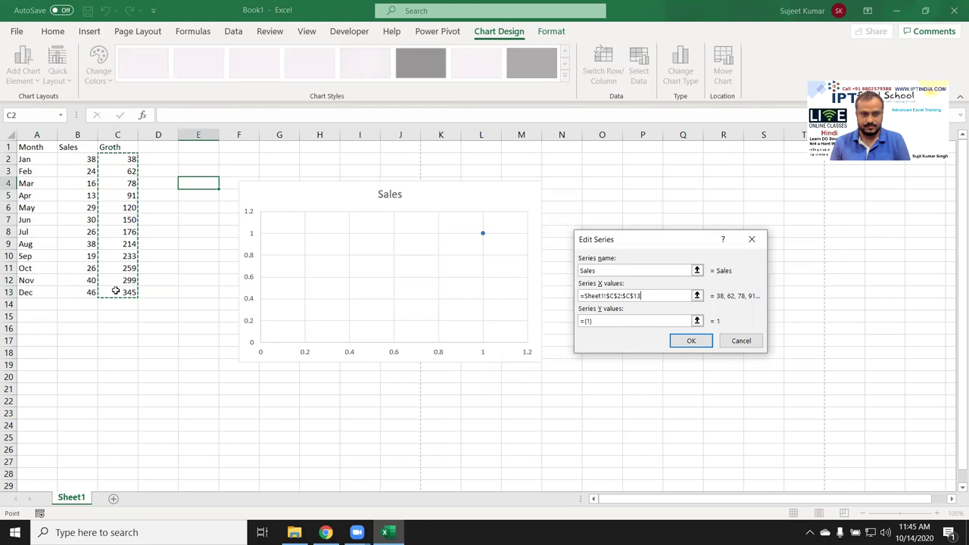
pyautogui.press('BackSpace')
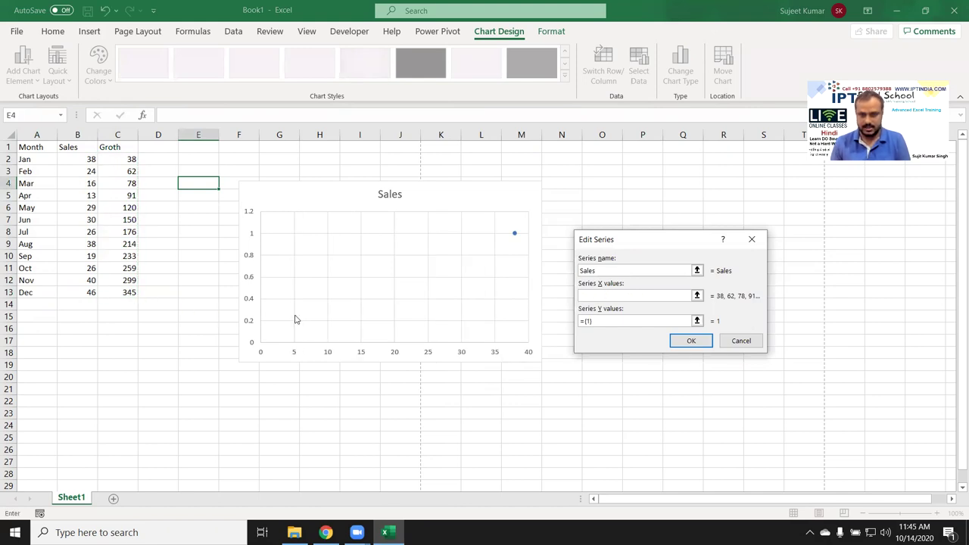
pyautogui.press('BackSpace')
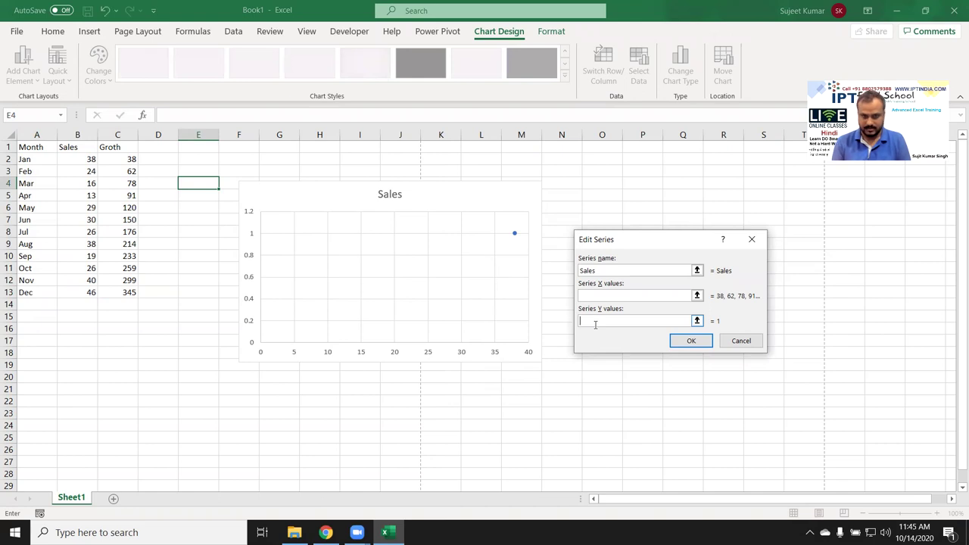
pyautogui.write('=')
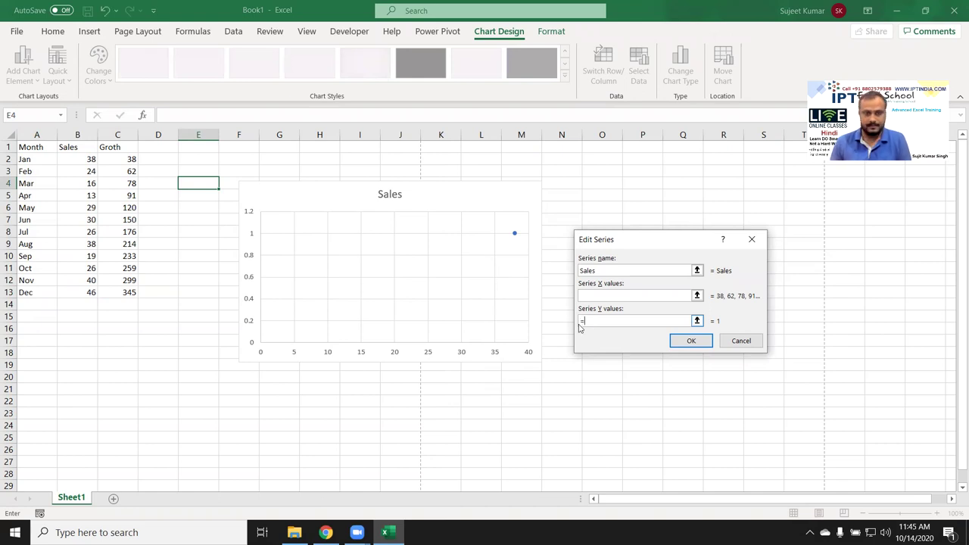
pyautogui.moveTo(125, 163); pyautogui.dragTo(127, 293)
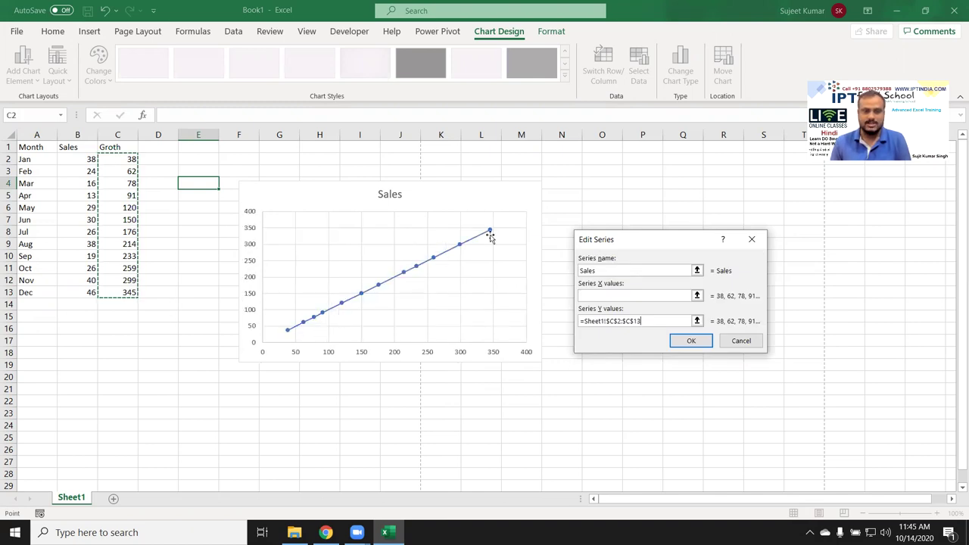
pyautogui.hotkey('shift', 'Tab')
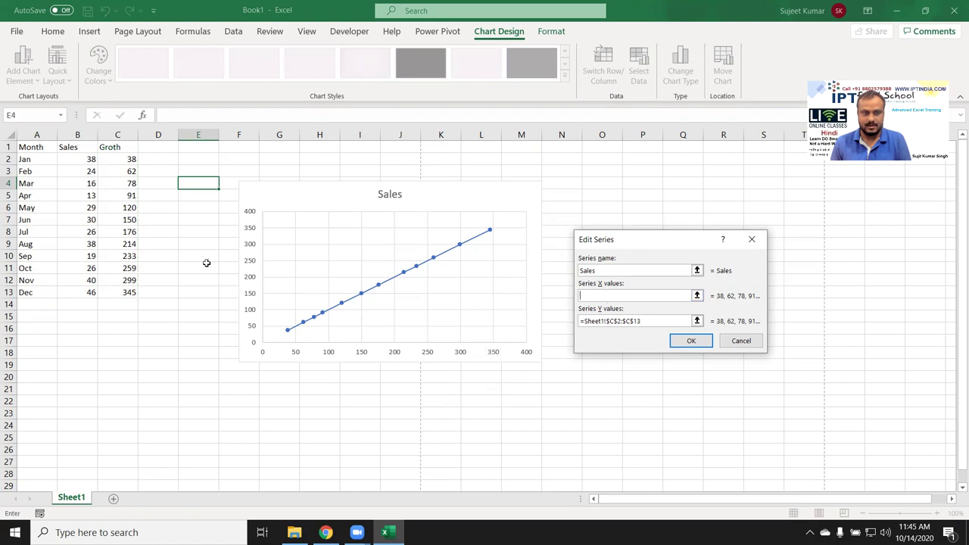
# Set the Sales series X values to the months in A2:A13 and confirm the series
pyautogui.moveTo(70, 158); pyautogui.dragTo(60, 294)
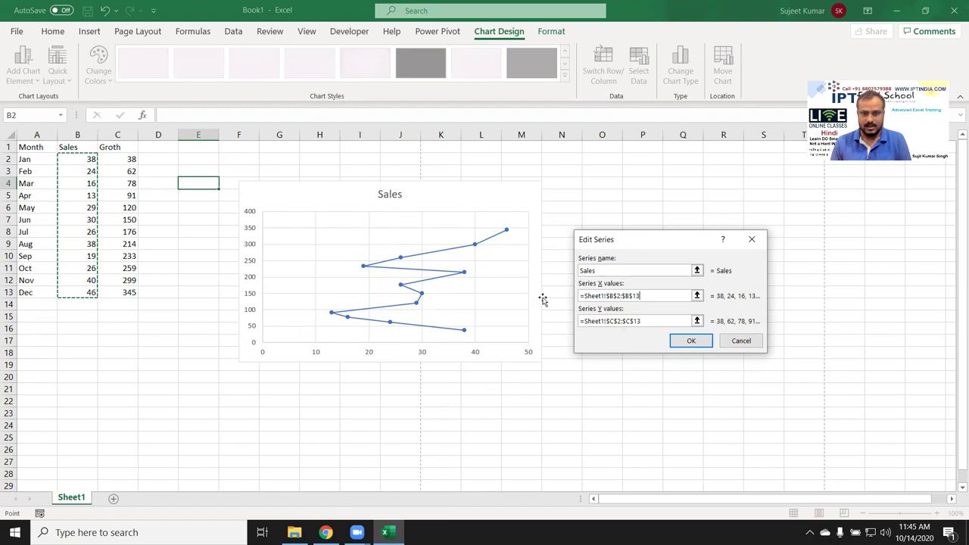
pyautogui.press('BackSpace')
pyautogui.press('BackSpace')
pyautogui.press('BackSpace')
pyautogui.press('BackSpace')
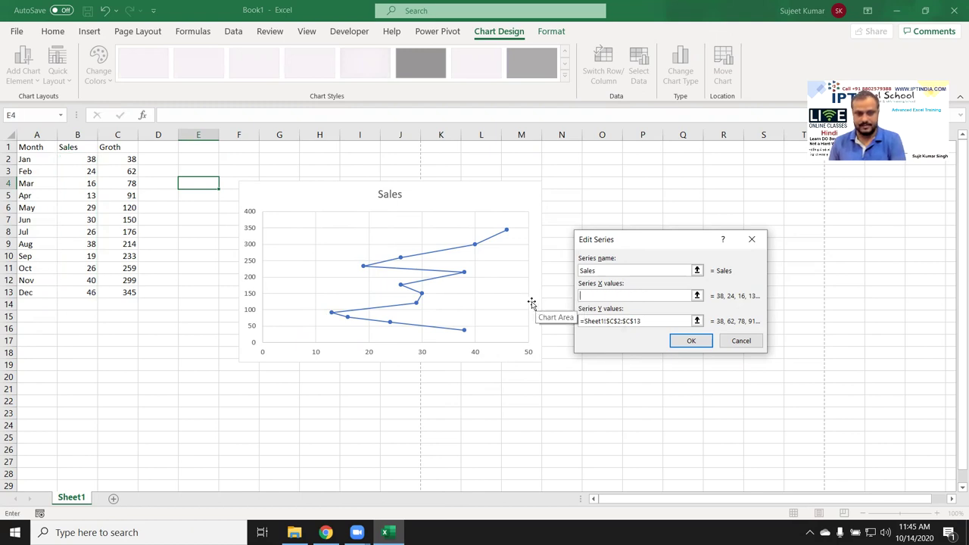
pyautogui.moveTo(23, 159); pyautogui.dragTo(25, 294)
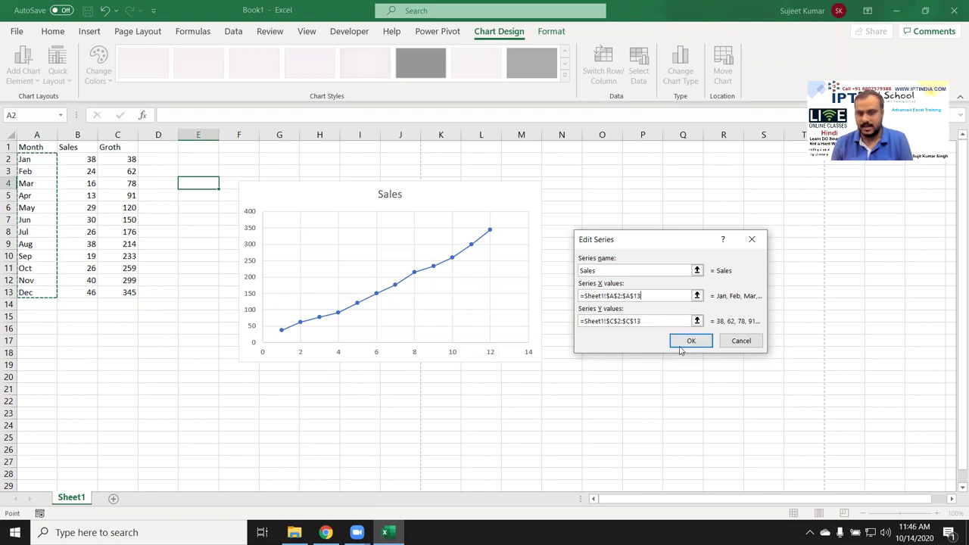
pyautogui.moveTo(650, 295); pyautogui.dragTo(462, 271)
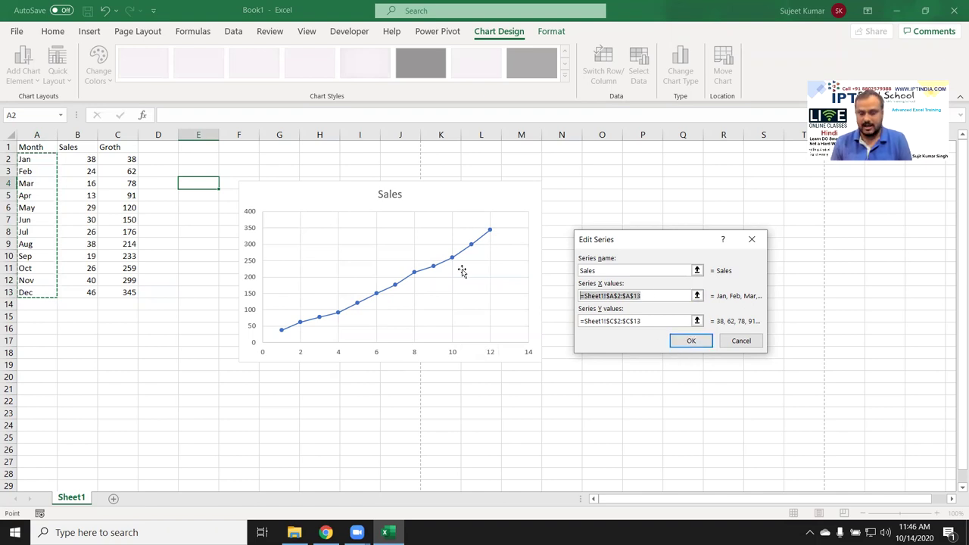
pyautogui.click(690, 341)
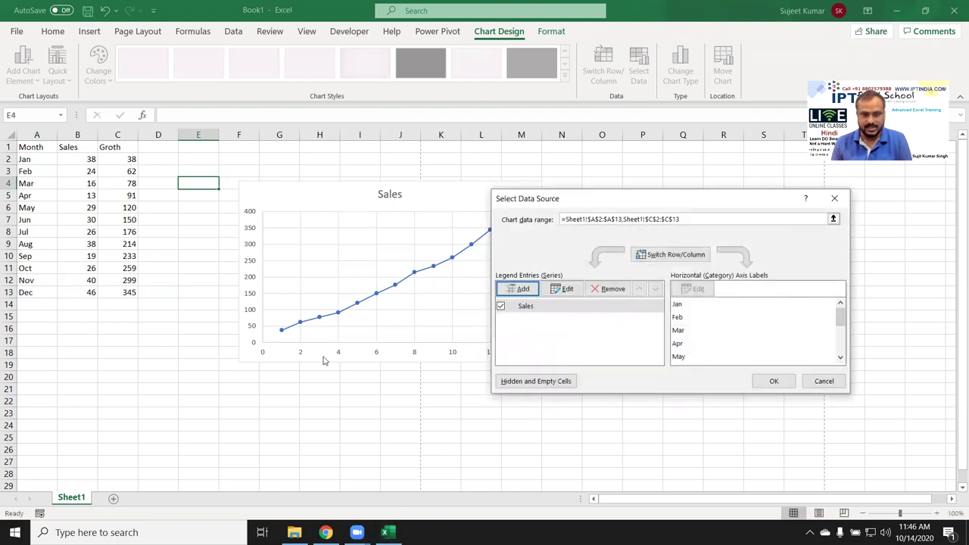
# Confirm the data source, enlarge the chart by dragging its handles, then minimize Excel with Win+D
pyautogui.click(777, 384)
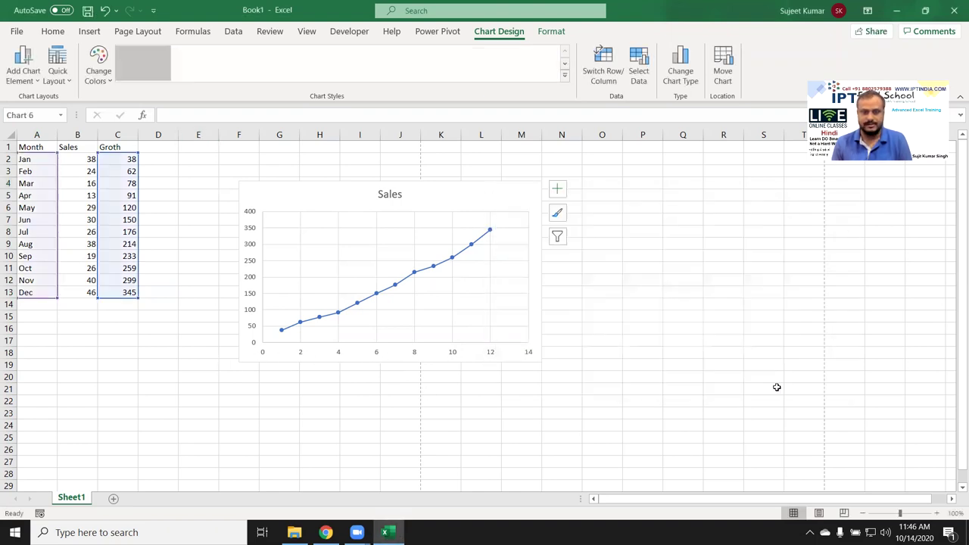
pyautogui.moveTo(541, 364); pyautogui.dragTo(578, 391)
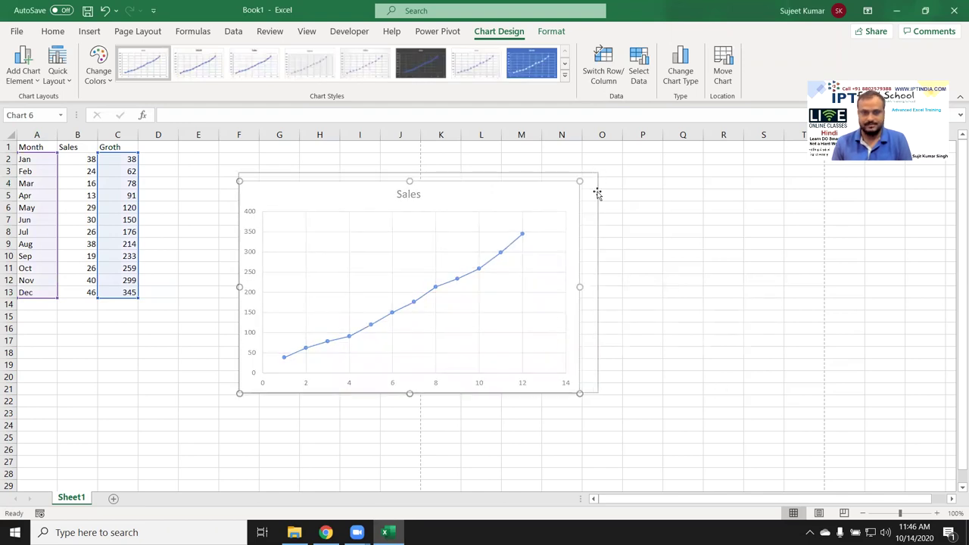
pyautogui.moveTo(577, 182); pyautogui.dragTo(598, 174)
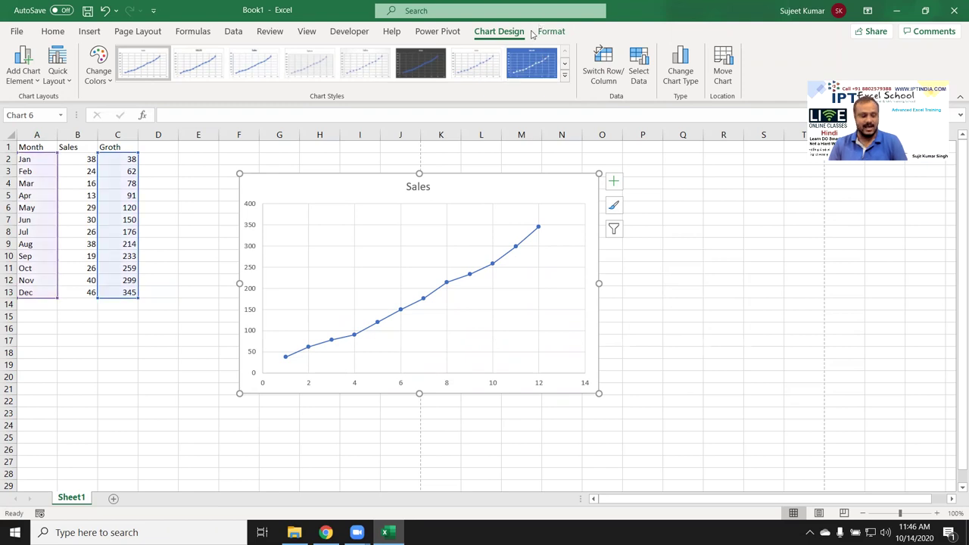
pyautogui.press('super+d')
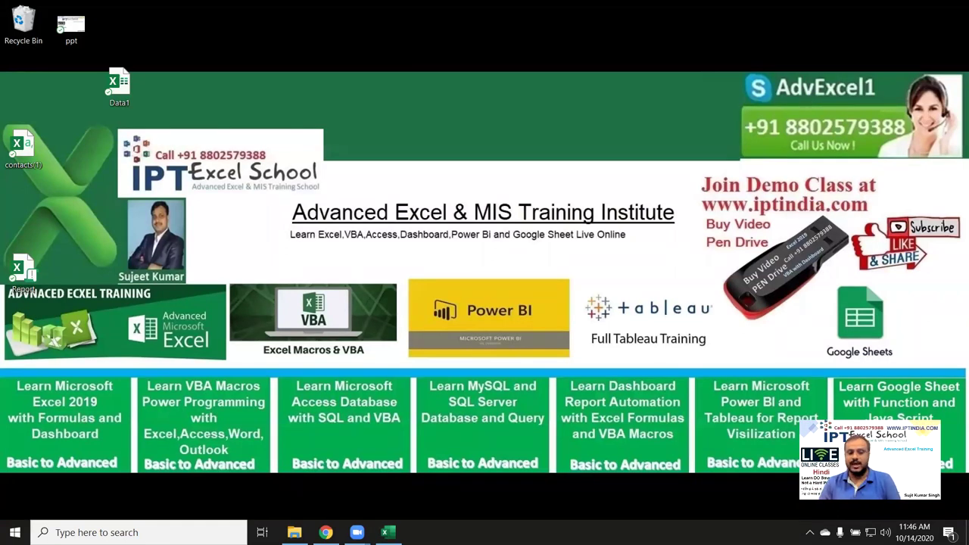
pyautogui.moveTo(357, 533)
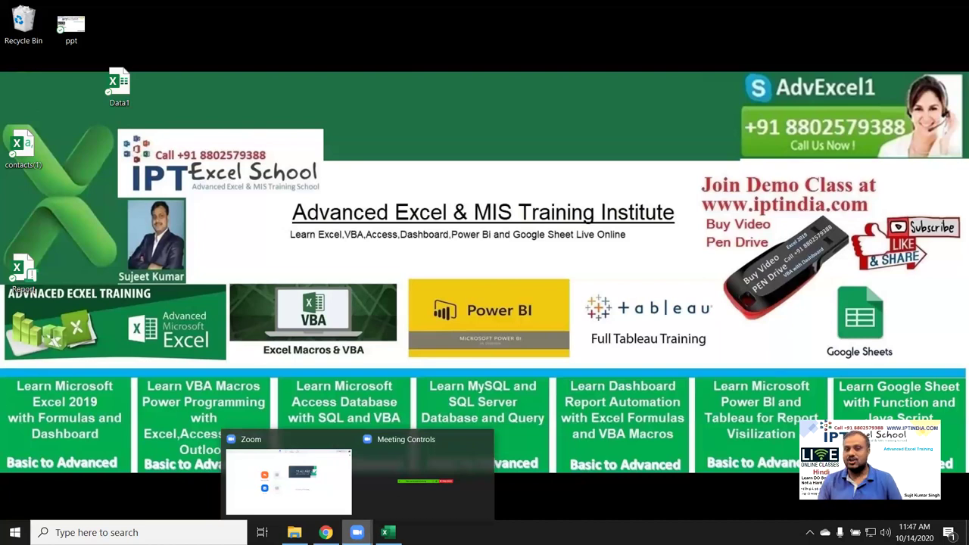
pyautogui.moveTo(683, 182)
pyautogui.mouseDown()
pyautogui.moveTo(871, 218)
pyautogui.moveTo(858, 240)
pyautogui.mouseUp()
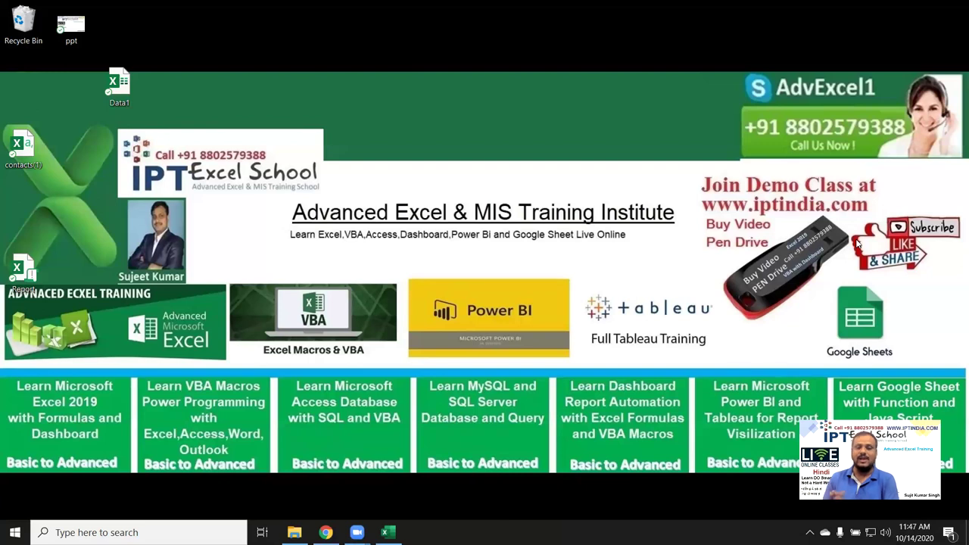